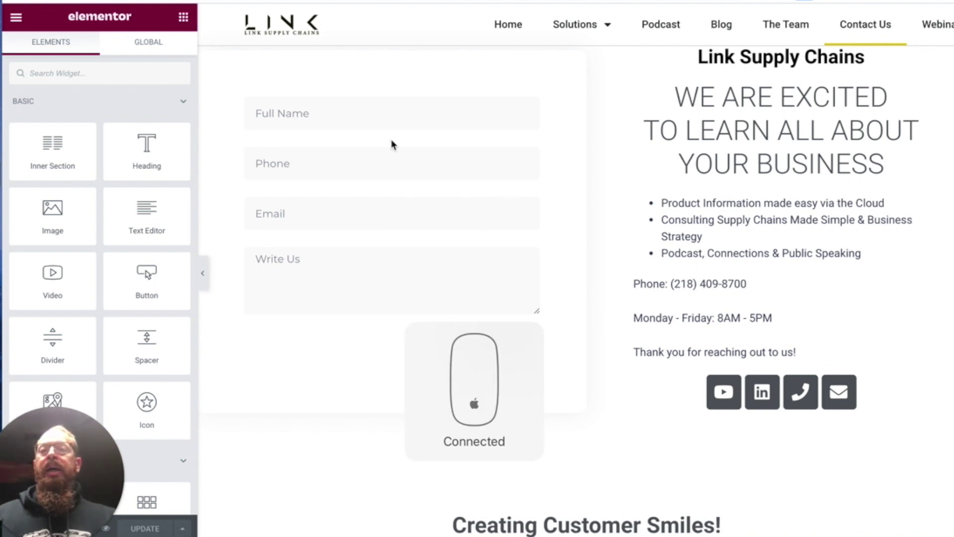
- Add a fifth reCAPTCHA-type field to the contact form widget and save the page
{"action": "left_click", "coordinate": [380, 312]}
{"action": "mouse_move", "coordinate": [391, 232]}
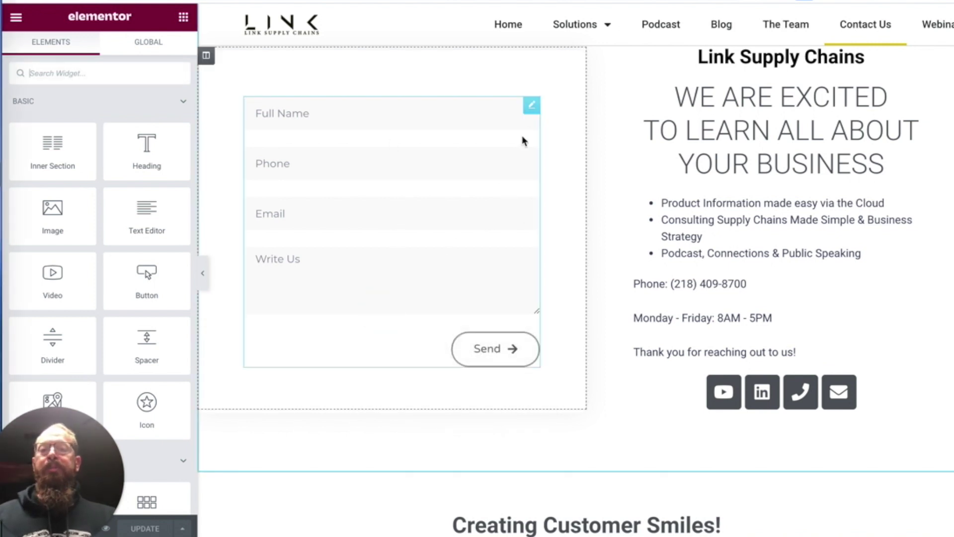
{"action": "left_click", "coordinate": [531, 106]}
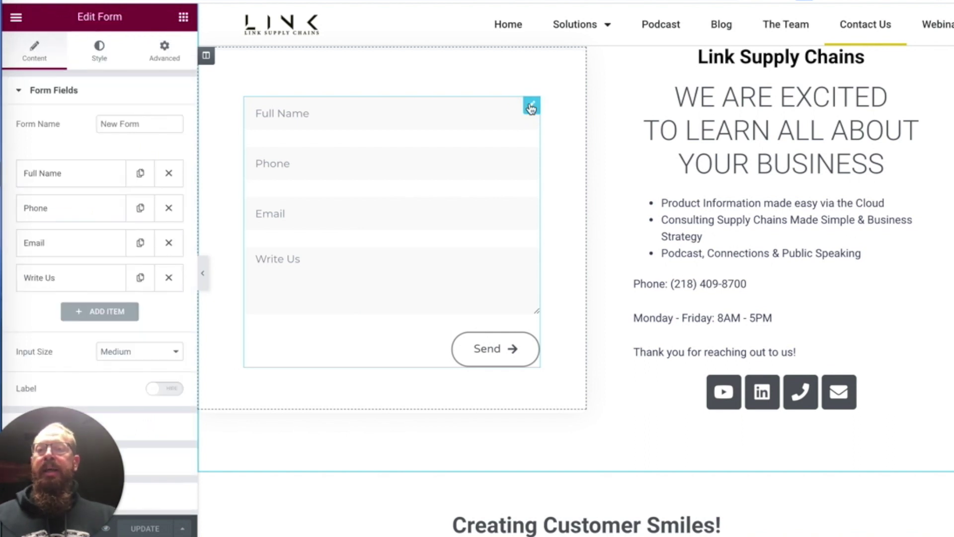
{"action": "left_click", "coordinate": [99, 312]}
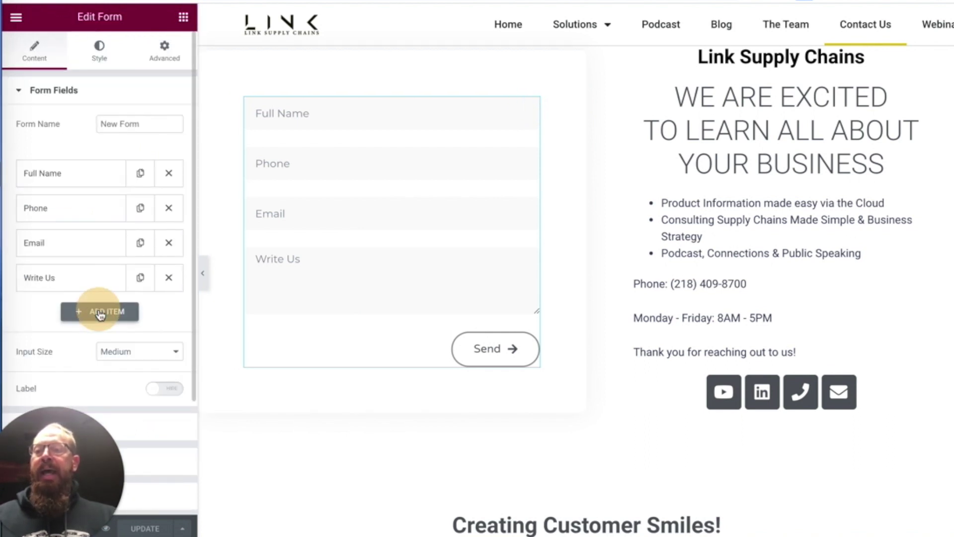
{"action": "scroll", "coordinate": [101, 313], "scroll_direction": "down", "scroll_amount": 3}
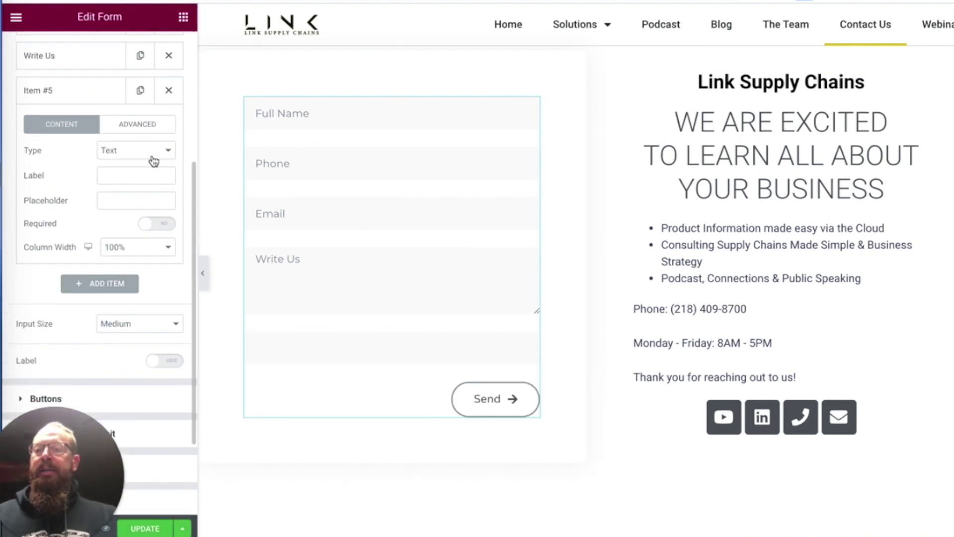
{"action": "scroll", "coordinate": [101, 224], "scroll_direction": "down", "scroll_amount": 2}
{"action": "left_click", "coordinate": [136, 150]}
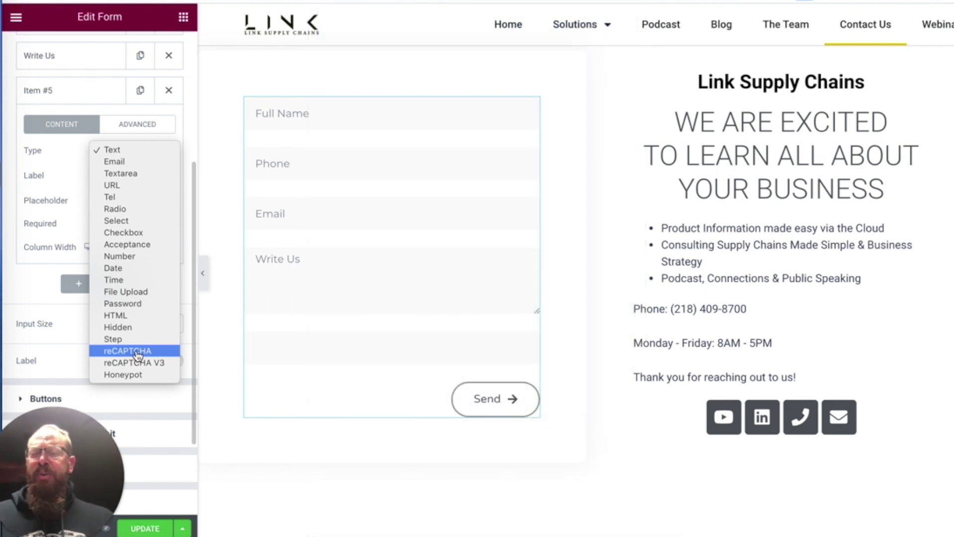
{"action": "left_click", "coordinate": [136, 351]}
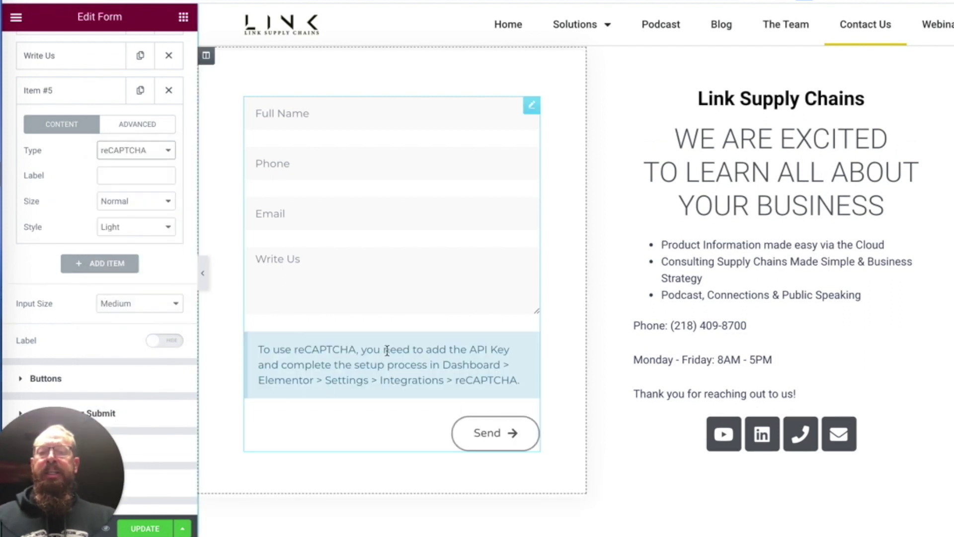
{"action": "left_click", "coordinate": [145, 528]}
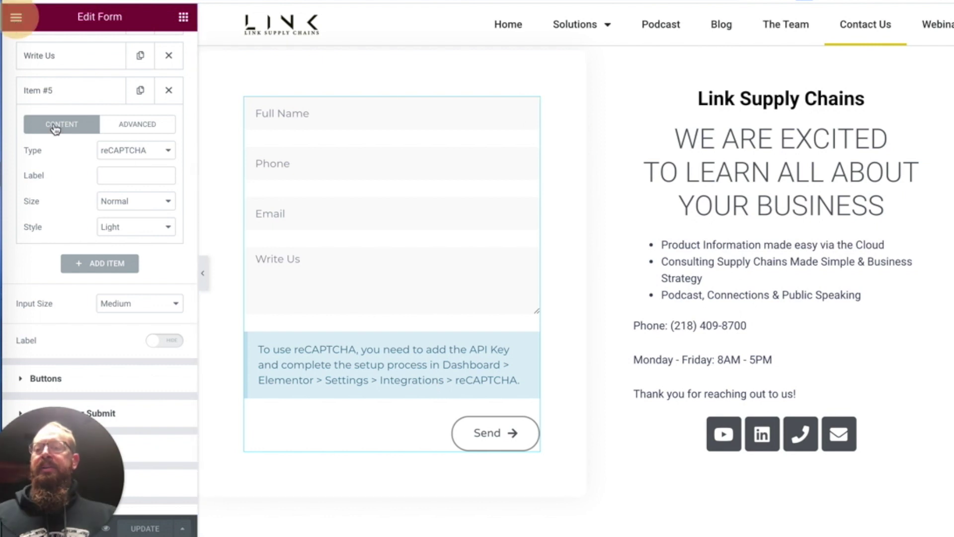
{"action": "left_click", "coordinate": [15, 17]}
- Go to the dashboard and show Elementor Settings' Integrations tab with empty reCAPTCHA keys
{"action": "left_click", "coordinate": [105, 261]}
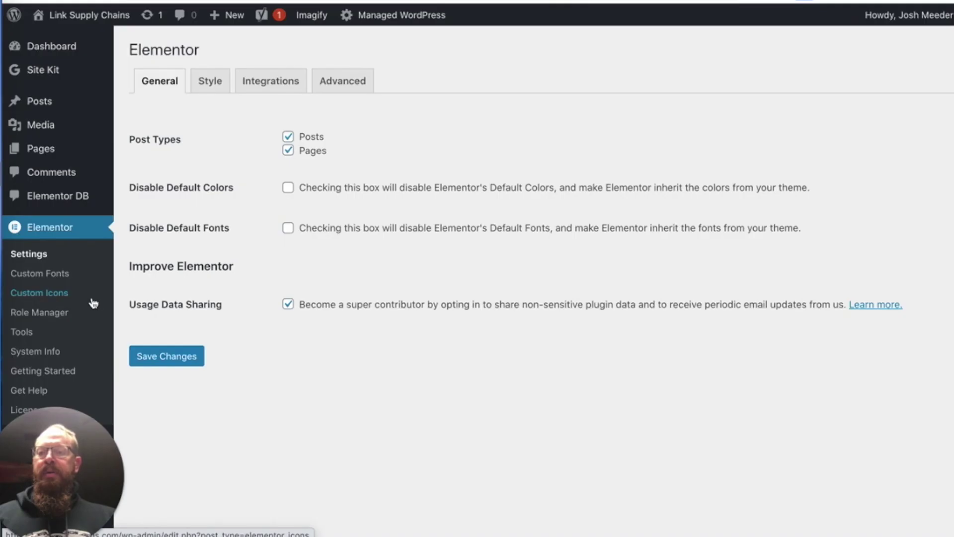
{"action": "scroll", "coordinate": [93, 301], "scroll_direction": "down", "scroll_amount": 2}
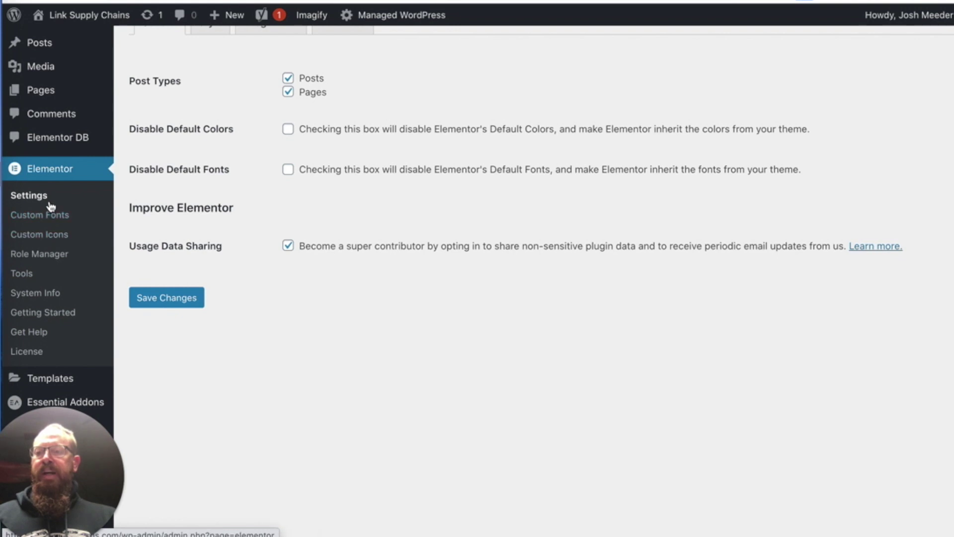
{"action": "left_click", "coordinate": [34, 196]}
{"action": "left_click", "coordinate": [269, 81]}
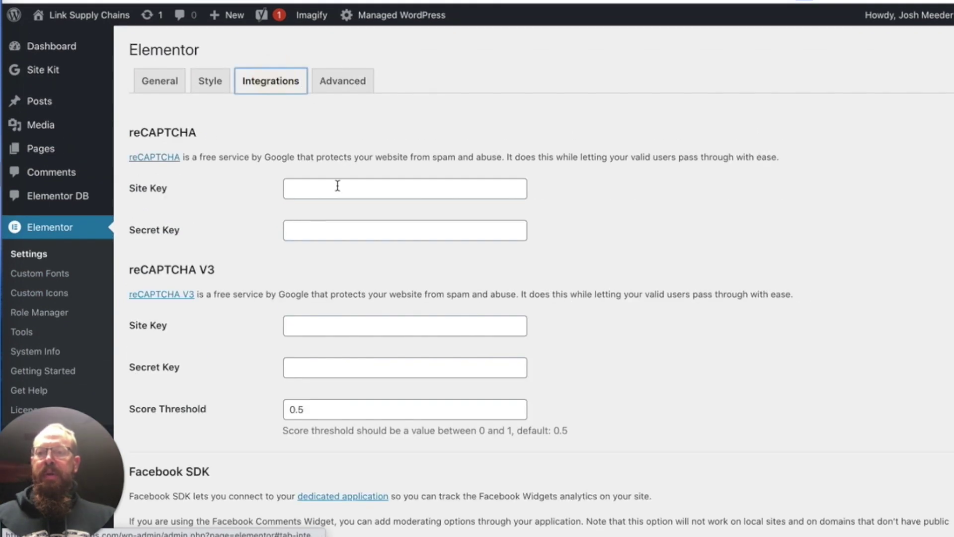
{"action": "left_click", "coordinate": [155, 157]}
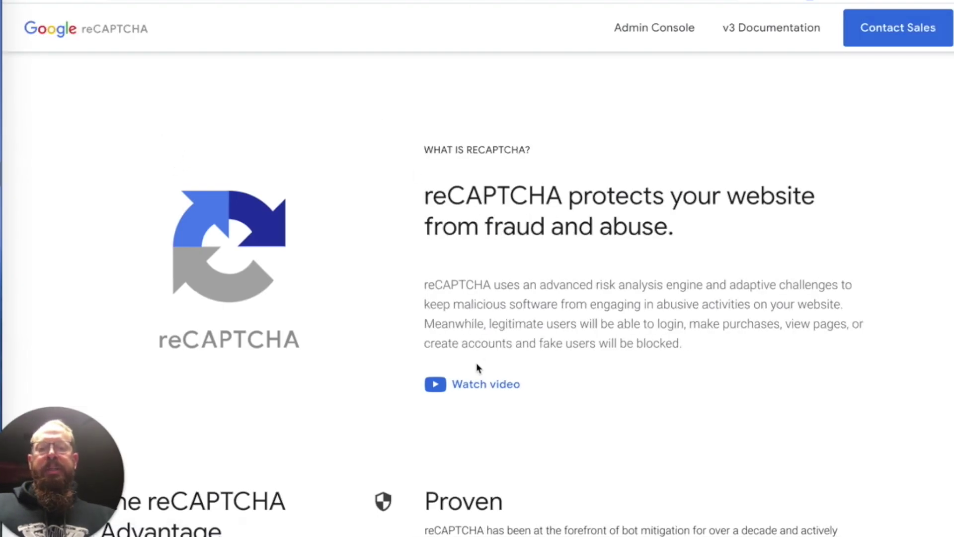
{"action": "scroll", "coordinate": [460, 108], "scroll_direction": "down", "scroll_amount": 1}
- Return to the search results and open the reCAPTCHA 'Register a new site' page
{"action": "key", "text": "alt+Left"}
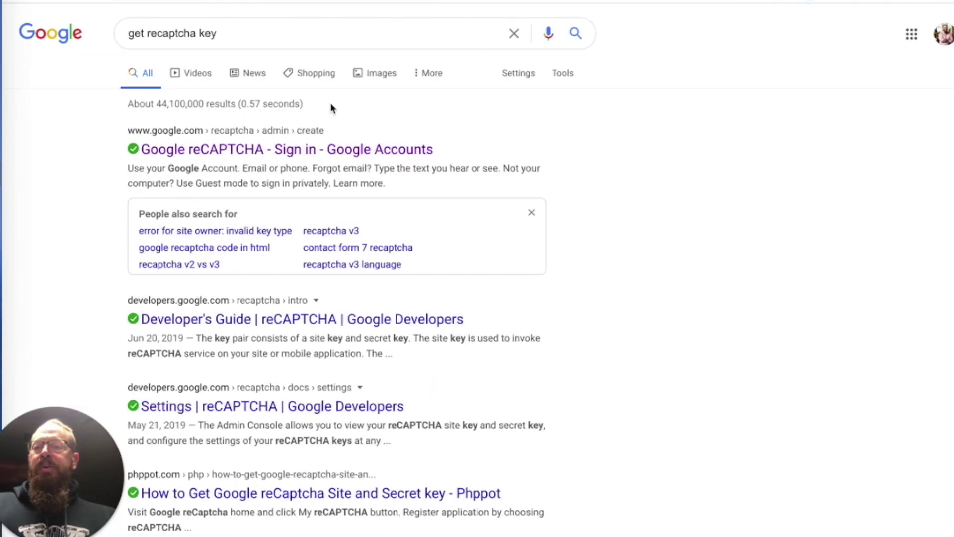
{"action": "left_click", "coordinate": [246, 151]}
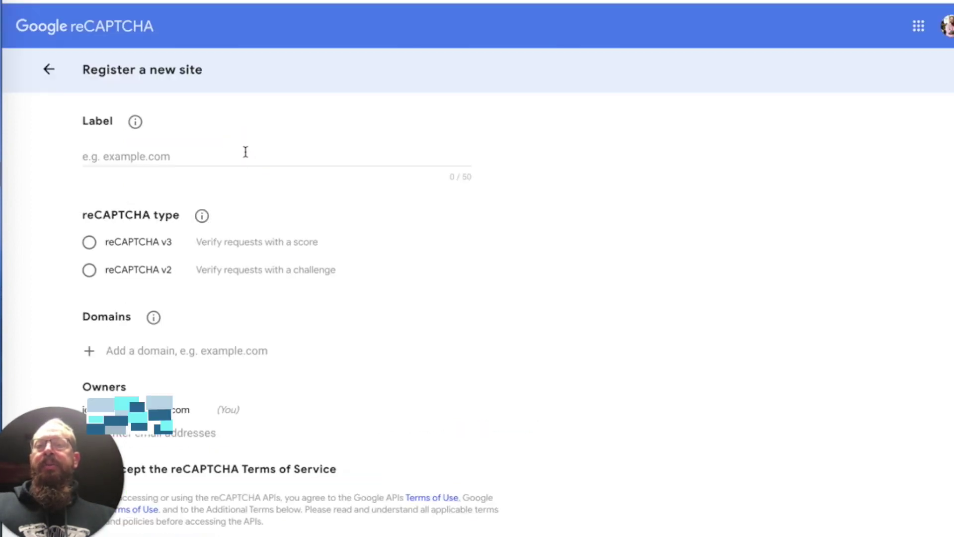
- Register linksupplychains.com as a reCAPTCHA v2 checkbox site and copy its site key
{"action": "left_click", "coordinate": [173, 158]}
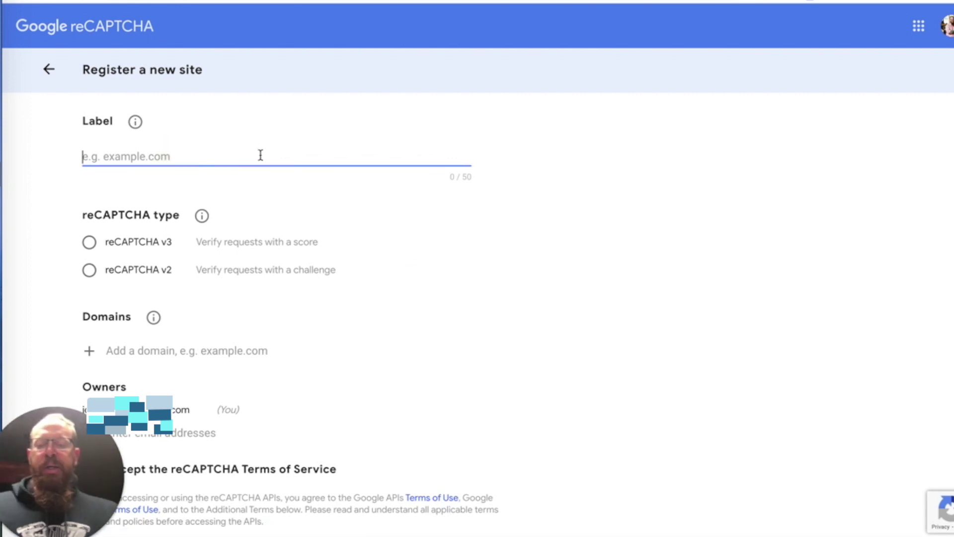
{"action": "type", "text": "linksupplychains.com"}
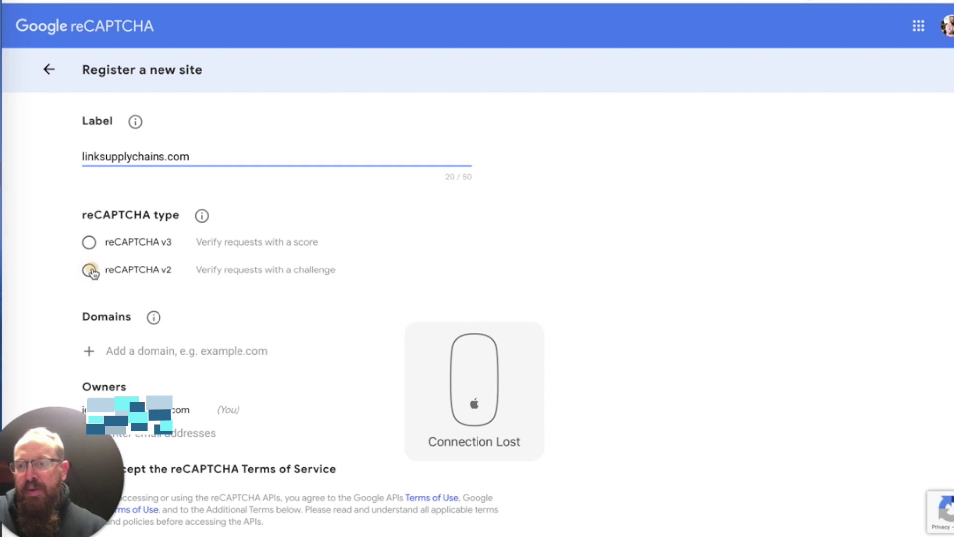
{"action": "left_click", "coordinate": [90, 270]}
{"action": "scroll", "coordinate": [211, 317], "scroll_direction": "down", "scroll_amount": 1}
{"action": "scroll", "coordinate": [211, 317], "scroll_direction": "down", "scroll_amount": 2}
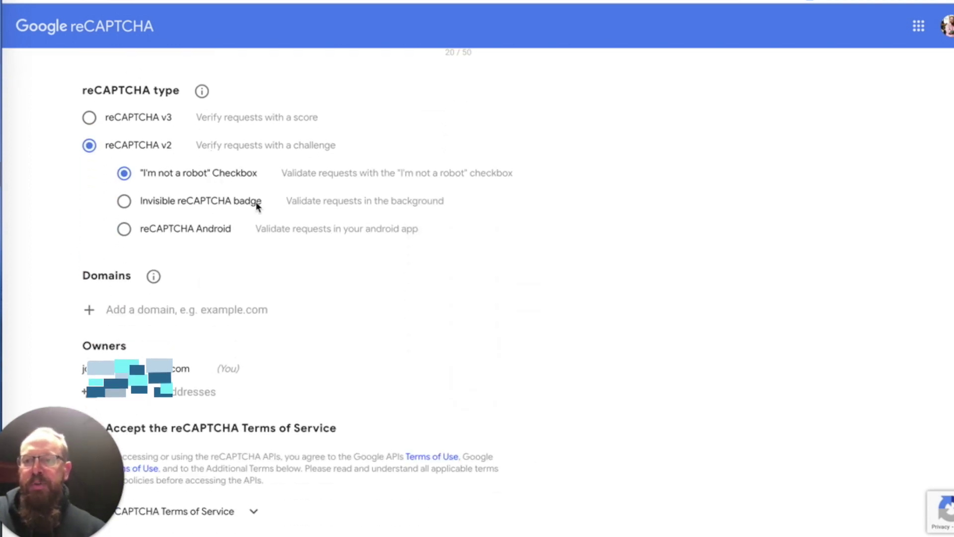
{"action": "scroll", "coordinate": [290, 255], "scroll_direction": "down", "scroll_amount": 2}
{"action": "left_click", "coordinate": [194, 203]}
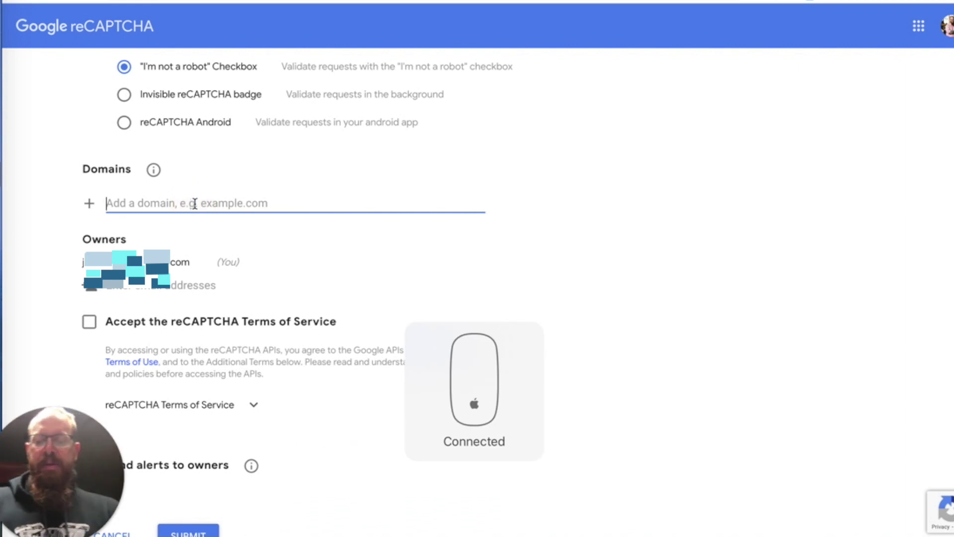
{"action": "type", "text": "linksupplychains.co"}
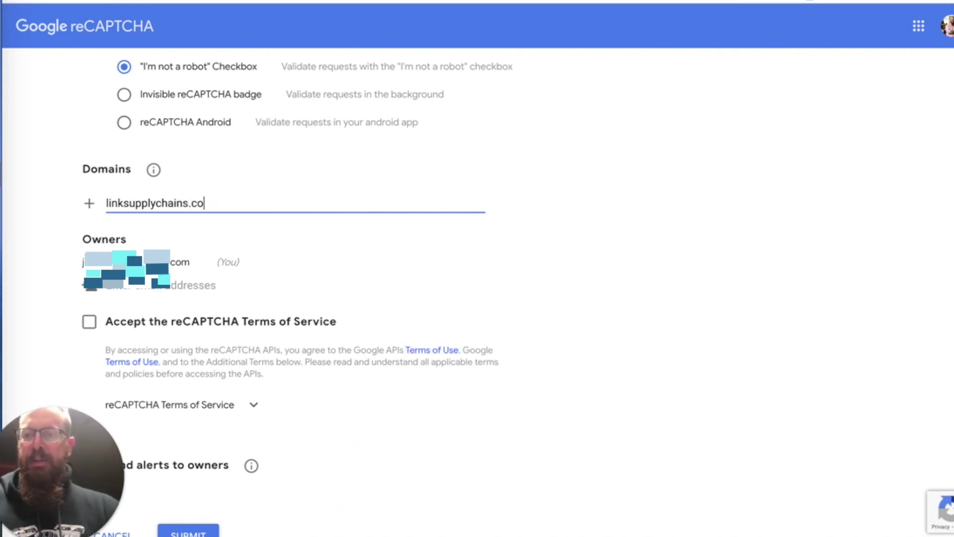
{"action": "type", "text": "m"}
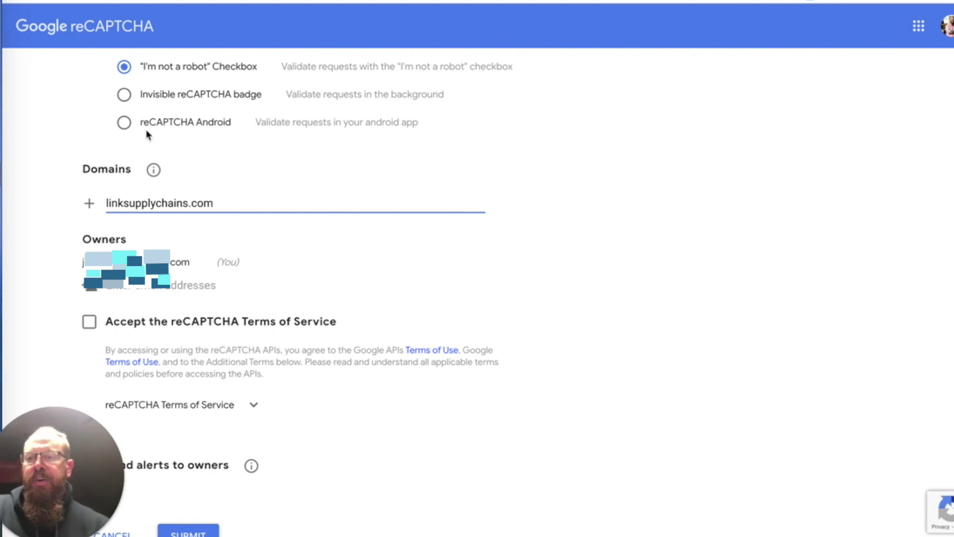
{"action": "left_click", "coordinate": [89, 321]}
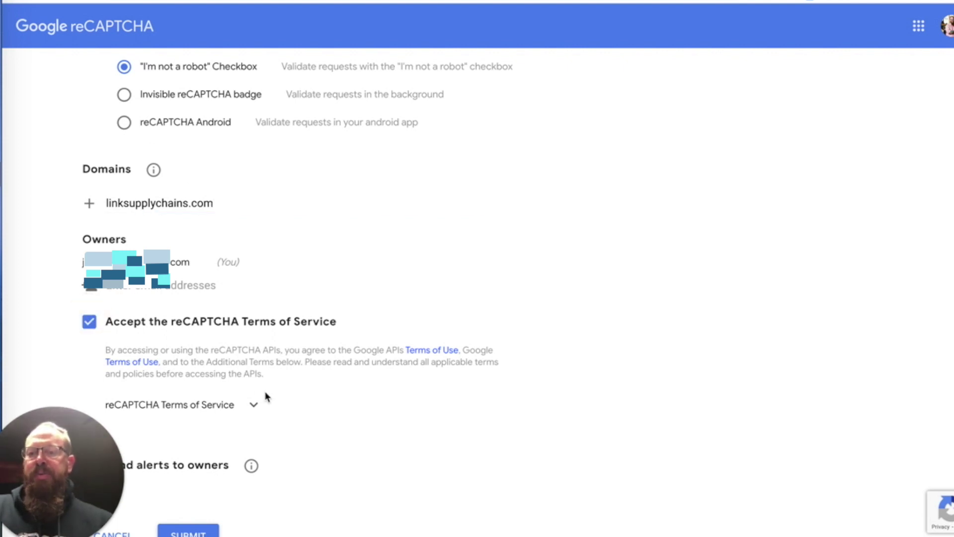
{"action": "scroll", "coordinate": [266, 395], "scroll_direction": "down", "scroll_amount": 1}
{"action": "left_click", "coordinate": [201, 464]}
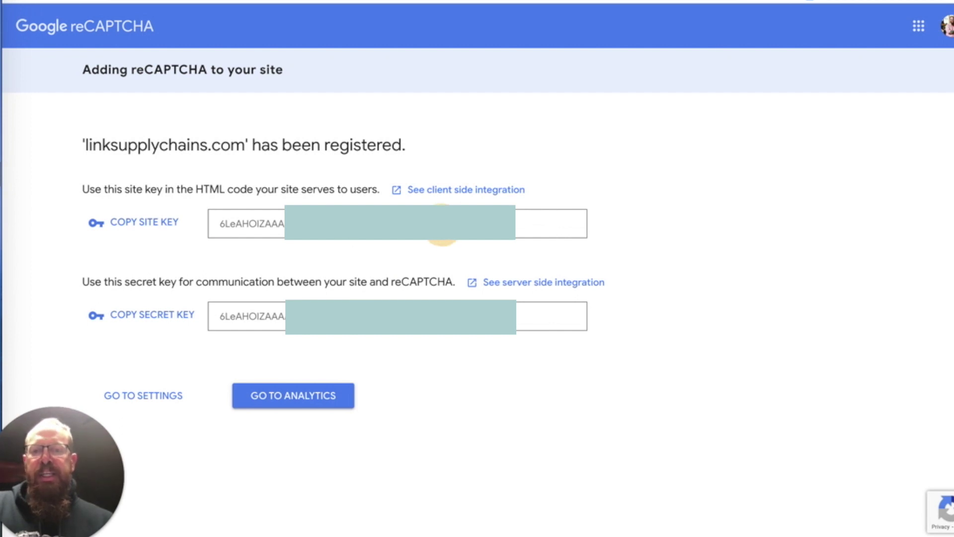
{"action": "left_click", "coordinate": [441, 224]}
{"action": "left_click", "coordinate": [144, 222]}
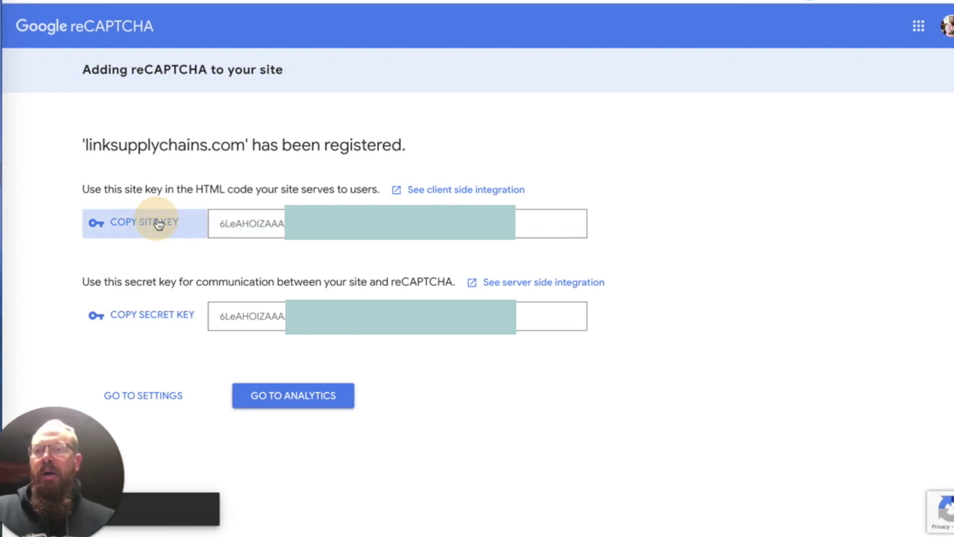
- Paste the copied Google site key into Elementor's reCAPTCHA Site Key field
{"action": "key", "text": "ctrl+Tab"}
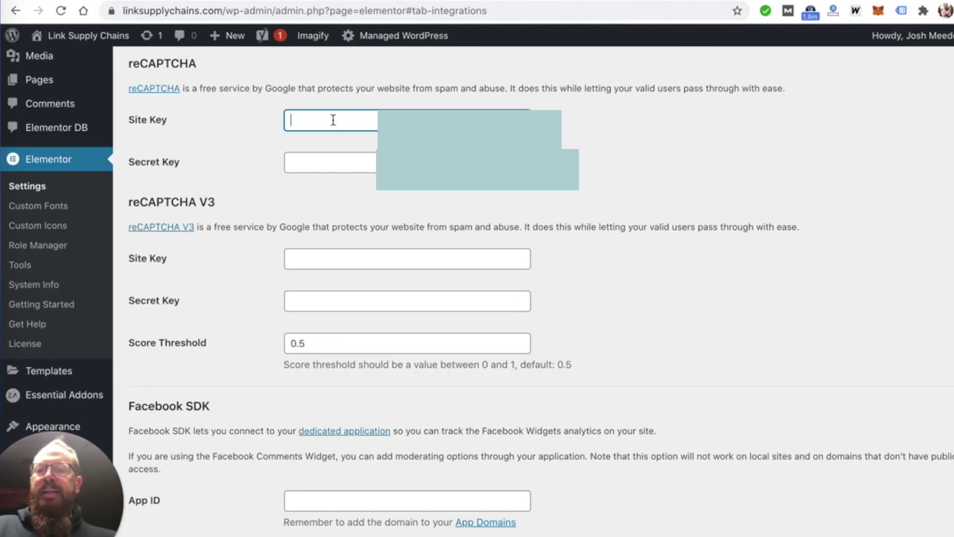
{"action": "left_click", "coordinate": [309, 120]}
{"action": "right_click", "coordinate": [309, 120]}
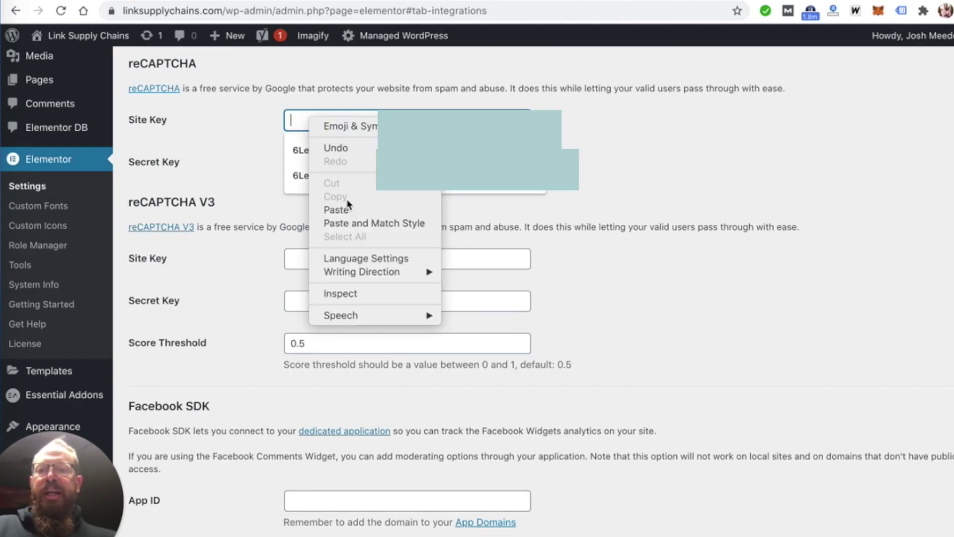
{"action": "left_click", "coordinate": [337, 210]}
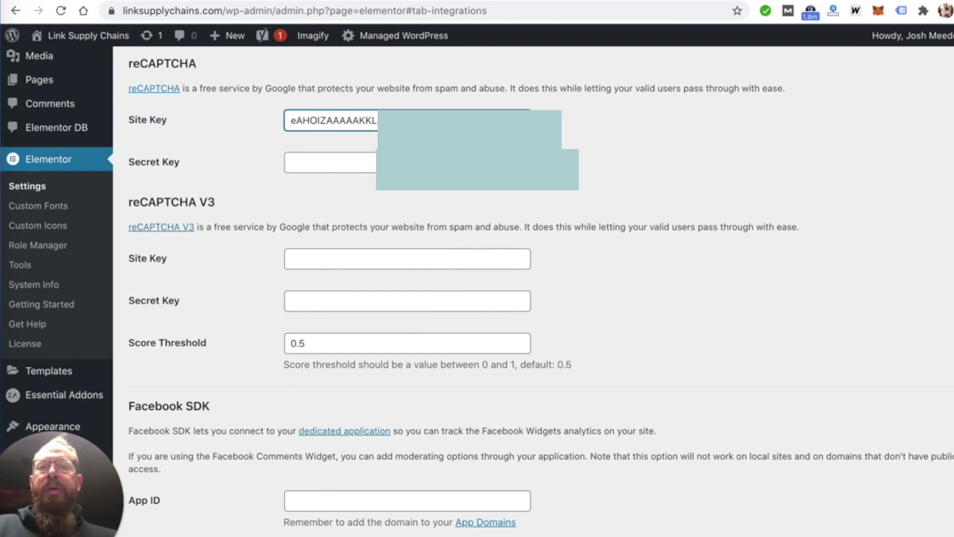
- Paste the Google secret key into Elementor's Secret Key field and save the settings
{"action": "key", "text": "ctrl+Tab"}
{"action": "left_click", "coordinate": [171, 339]}
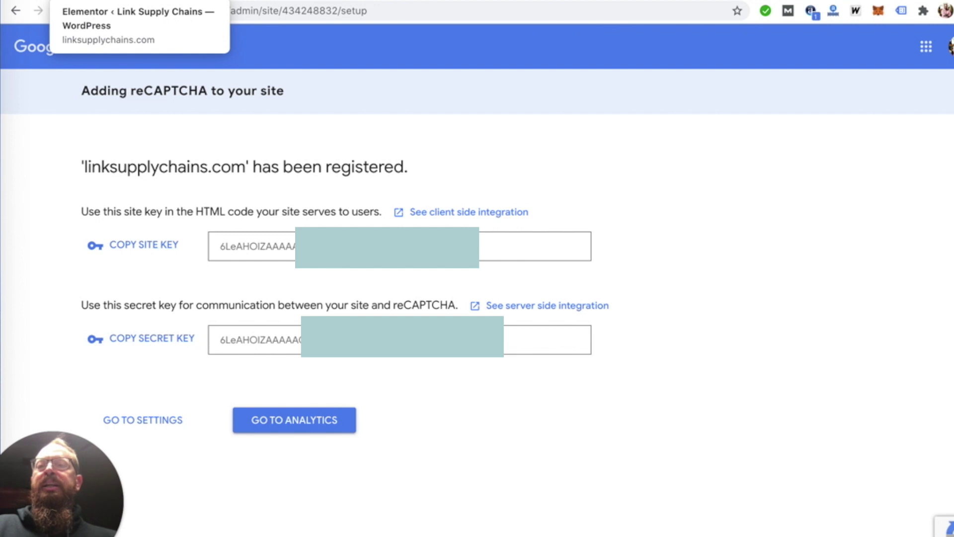
{"action": "key", "text": "ctrl+Tab"}
{"action": "left_click", "coordinate": [301, 161]}
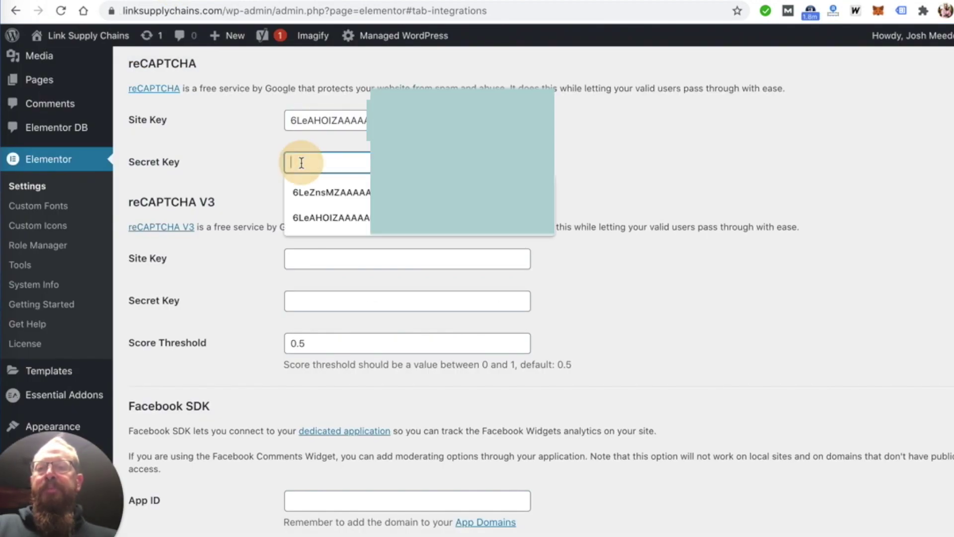
{"action": "right_click", "coordinate": [301, 162]}
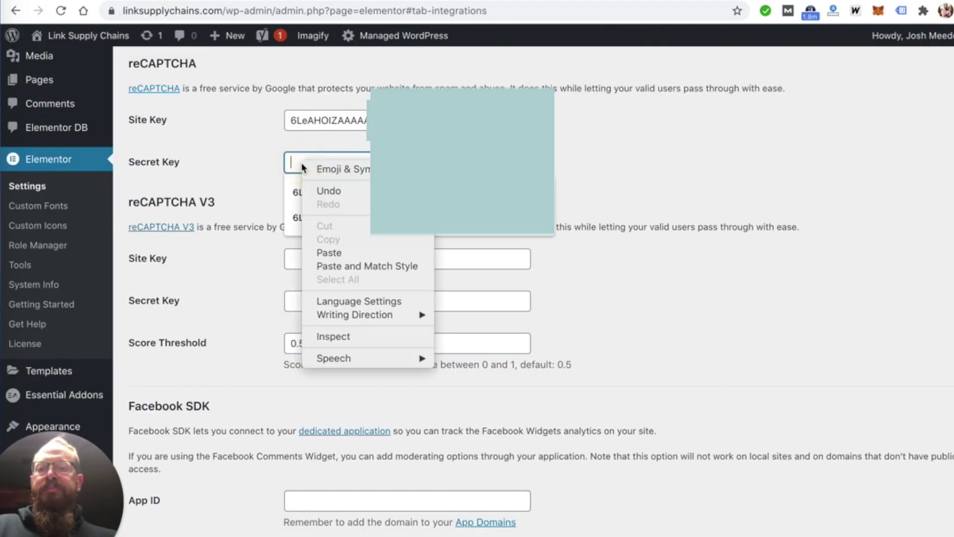
{"action": "left_click", "coordinate": [332, 253]}
{"action": "scroll", "coordinate": [249, 311], "scroll_direction": "down", "scroll_amount": 10}
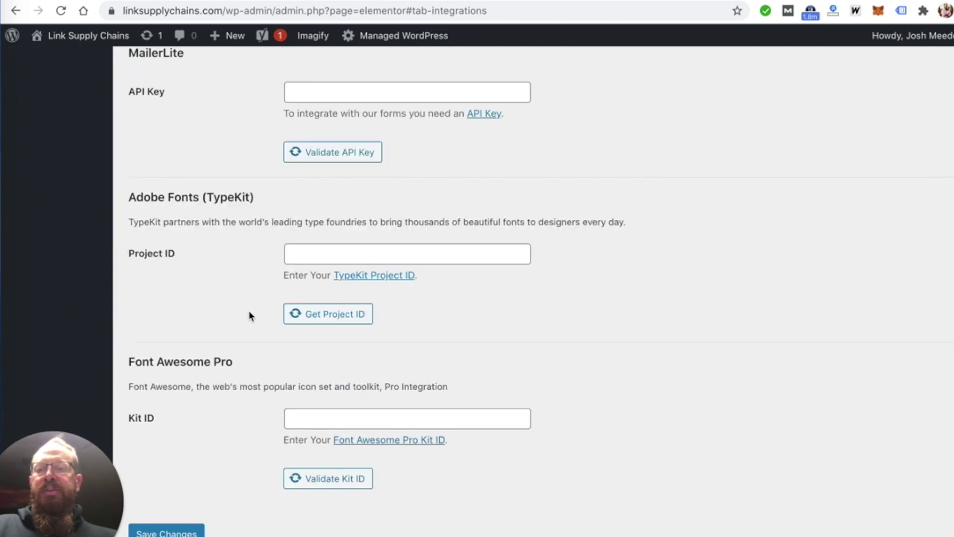
{"action": "scroll", "coordinate": [249, 310], "scroll_direction": "down", "scroll_amount": 2}
{"action": "left_click", "coordinate": [186, 497]}
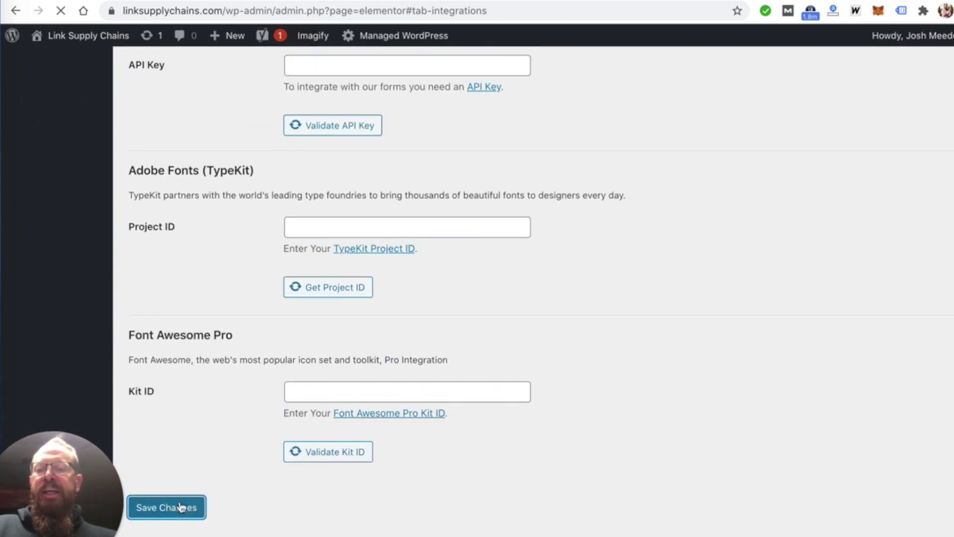
- Reload the live Contact Us page to confirm the 'I'm not a robot' checkbox appears
{"action": "key", "text": "ctrl+Tab"}
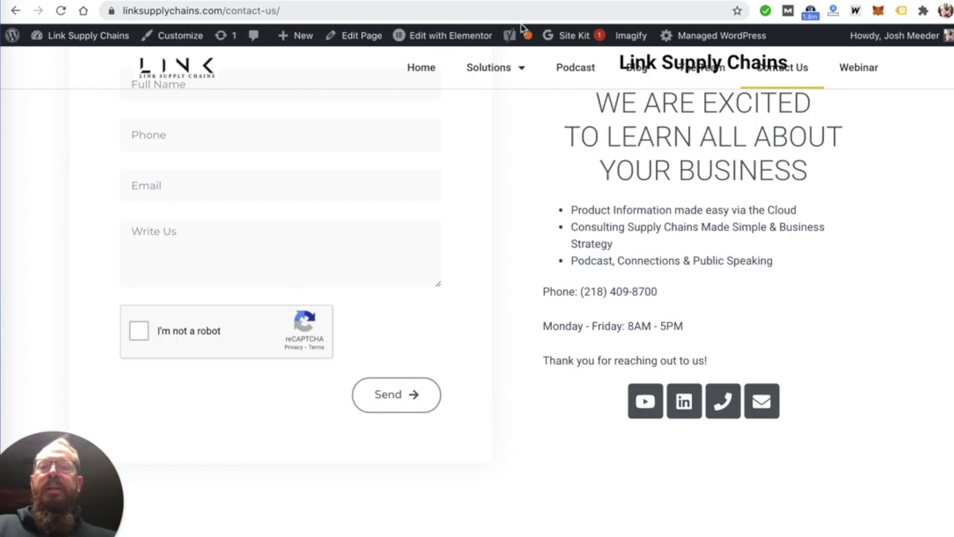
{"action": "left_click", "coordinate": [61, 11]}
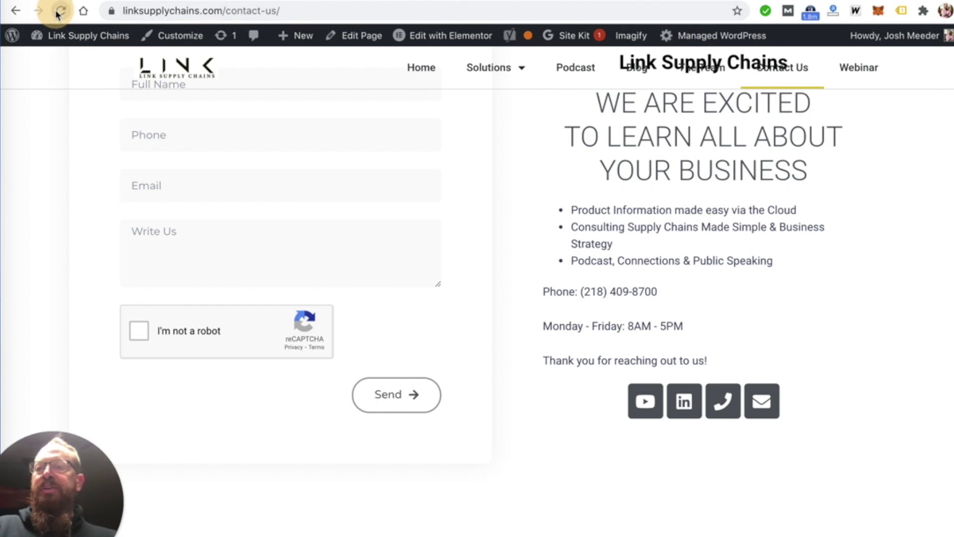